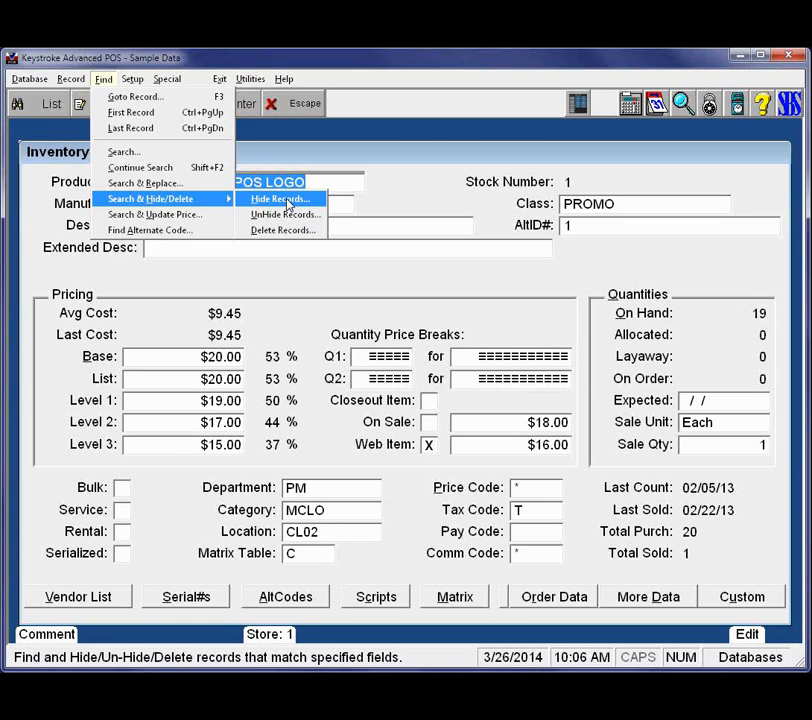
pyautogui.click(286, 205)
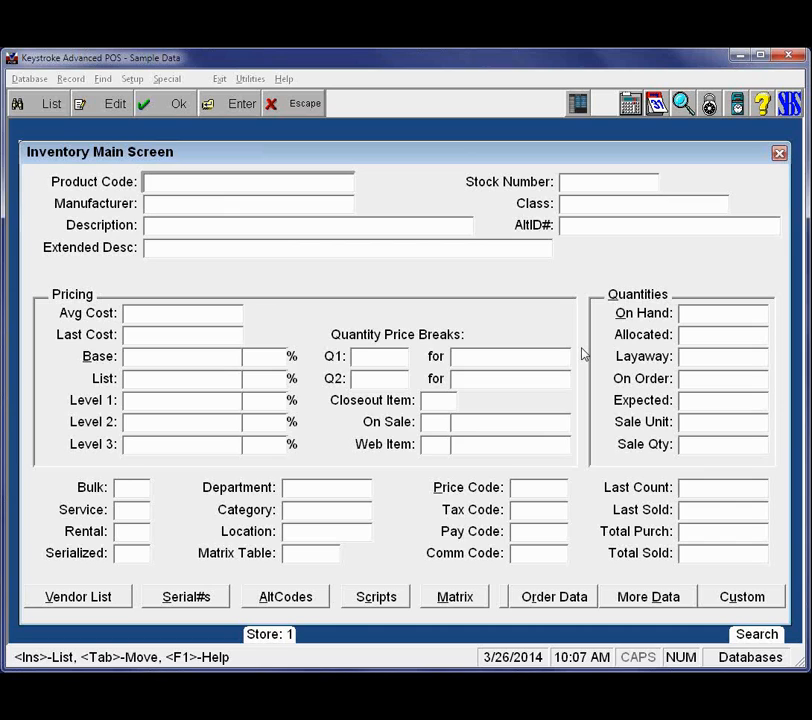
pyautogui.press('pagedown')
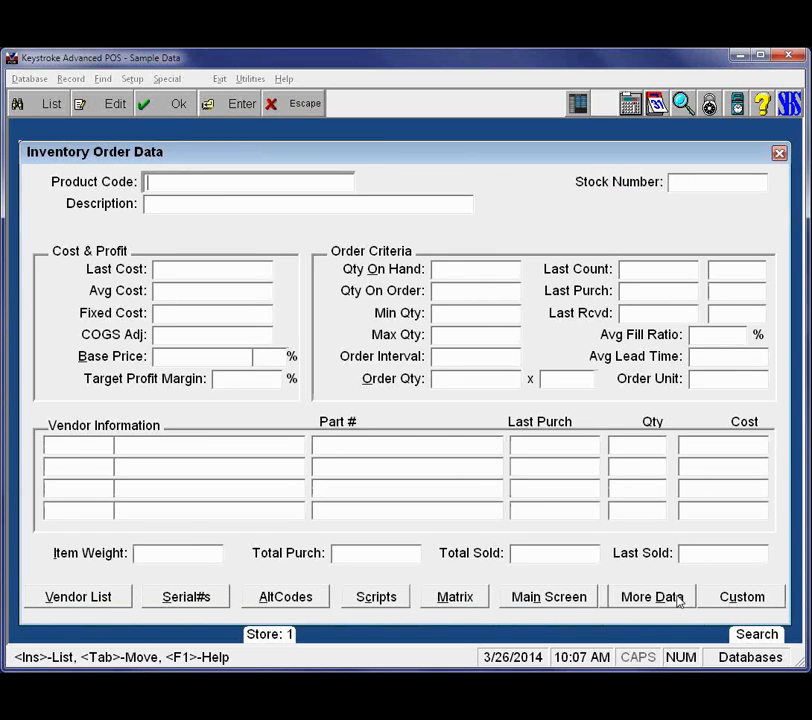
pyautogui.click(754, 598)
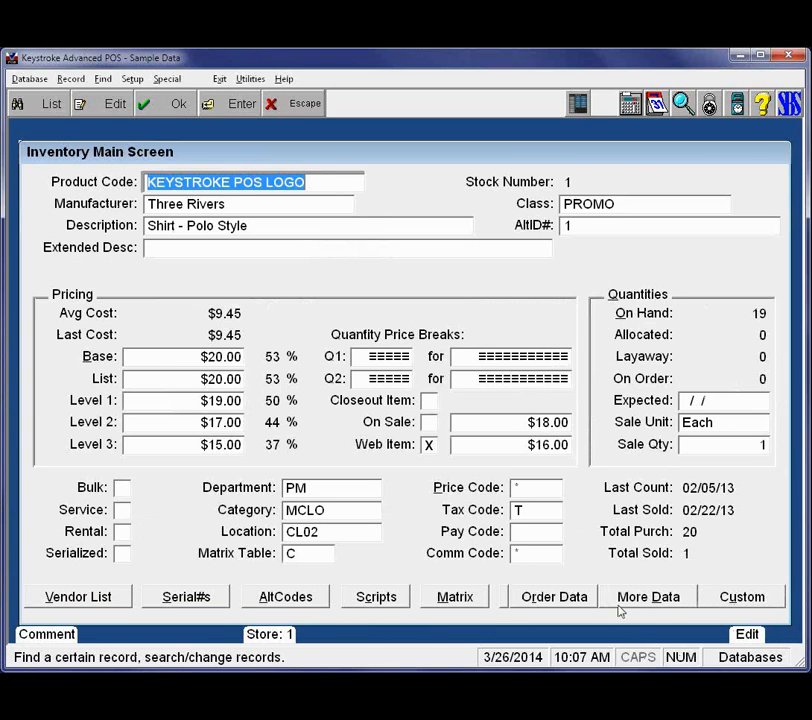
# Step: Start a Hide Records search for inventory, review its Order Data, More Data and Custom screens, and return to its main screen
pyautogui.click(130, 79)
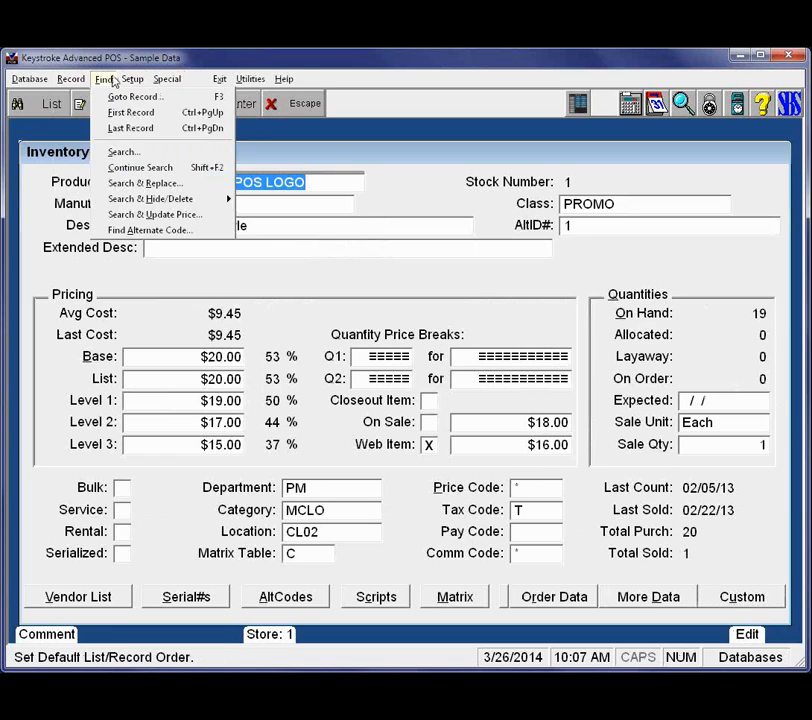
pyautogui.moveTo(150, 199)
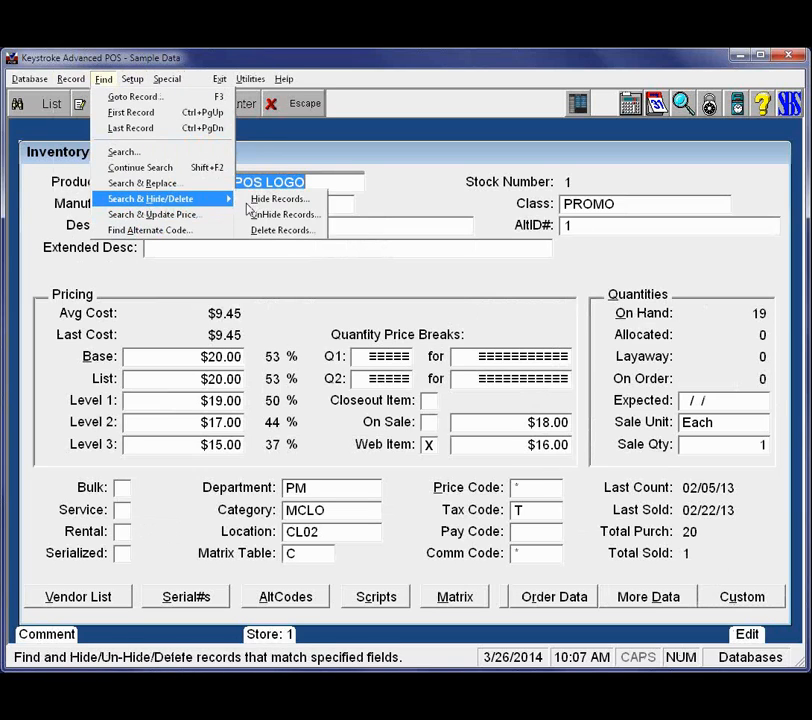
pyautogui.click(312, 200)
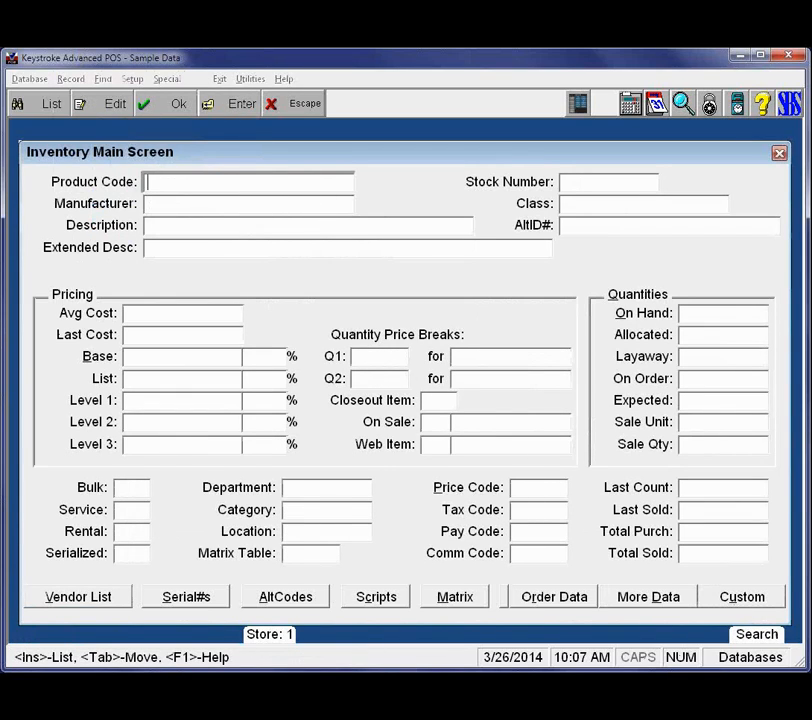
pyautogui.hotkey('alt', 'r')
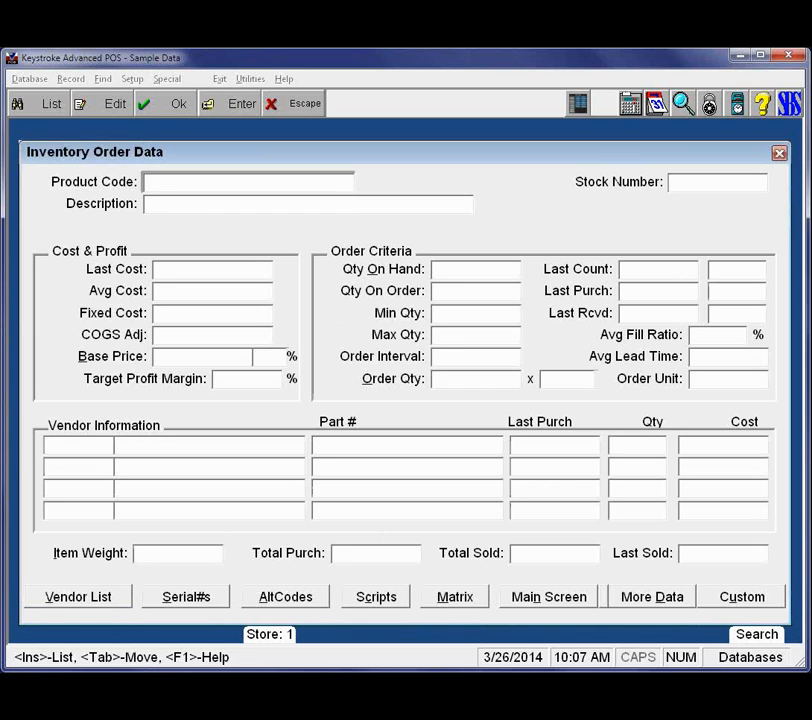
pyautogui.hotkey('alt', 'd')
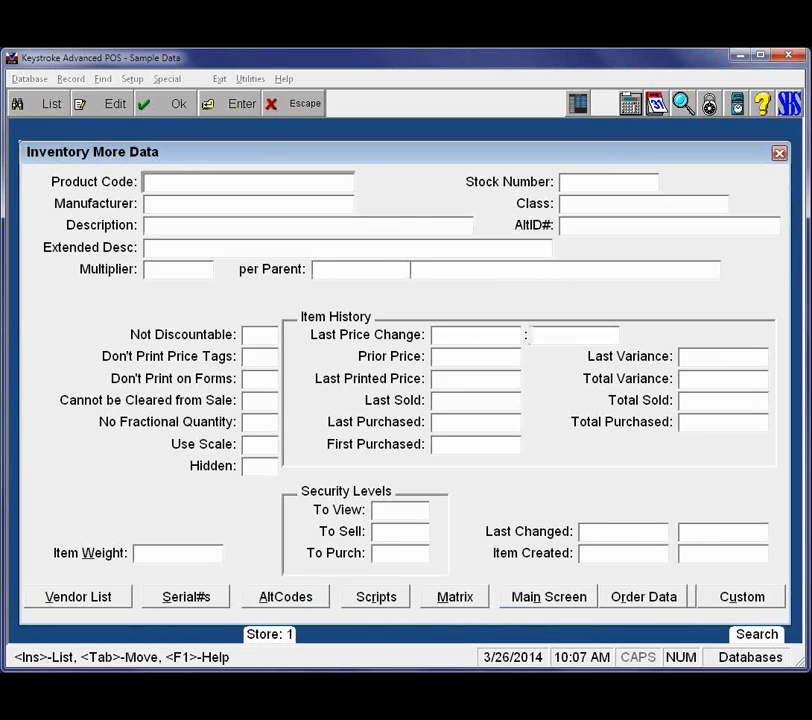
pyautogui.hotkey('alt', 'u')
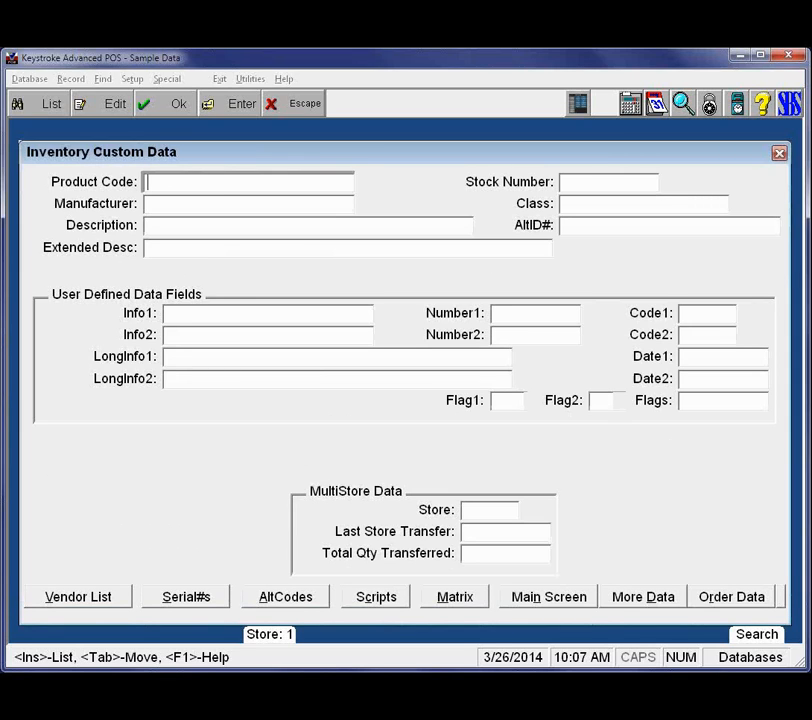
pyautogui.hotkey('alt', 'n')
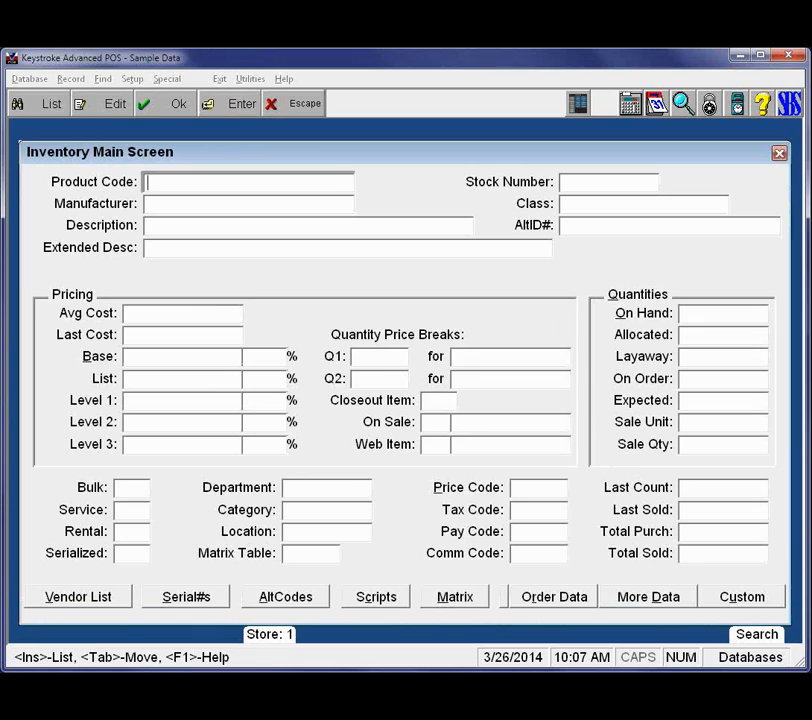
# Step: Search for records to hide with Last Sold set to <-2Y and On Hand set to 0
pyautogui.click(706, 510)
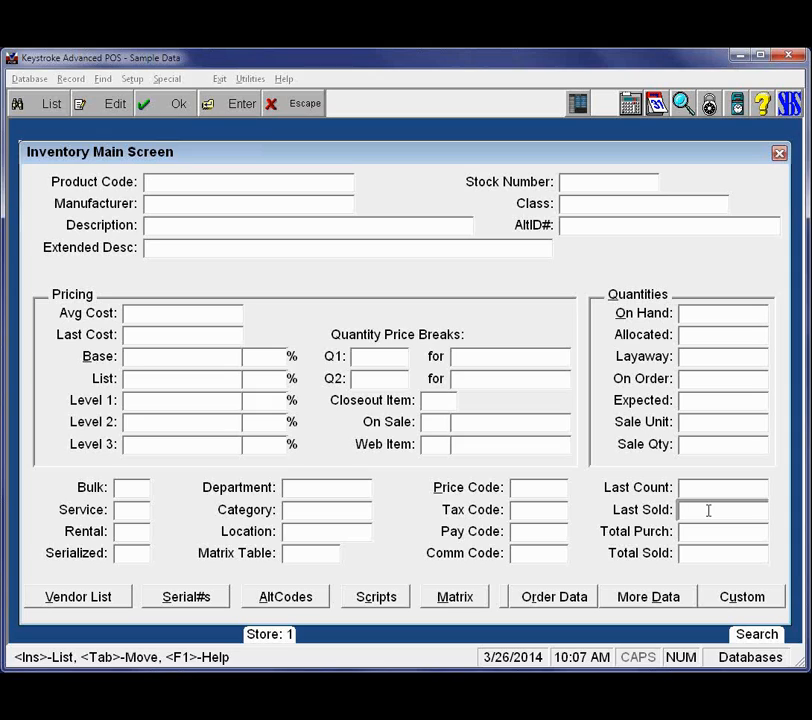
pyautogui.write('-2Y')
pyautogui.press('Home')
pyautogui.write('<')
pyautogui.click(730, 313)
pyautogui.write('0')
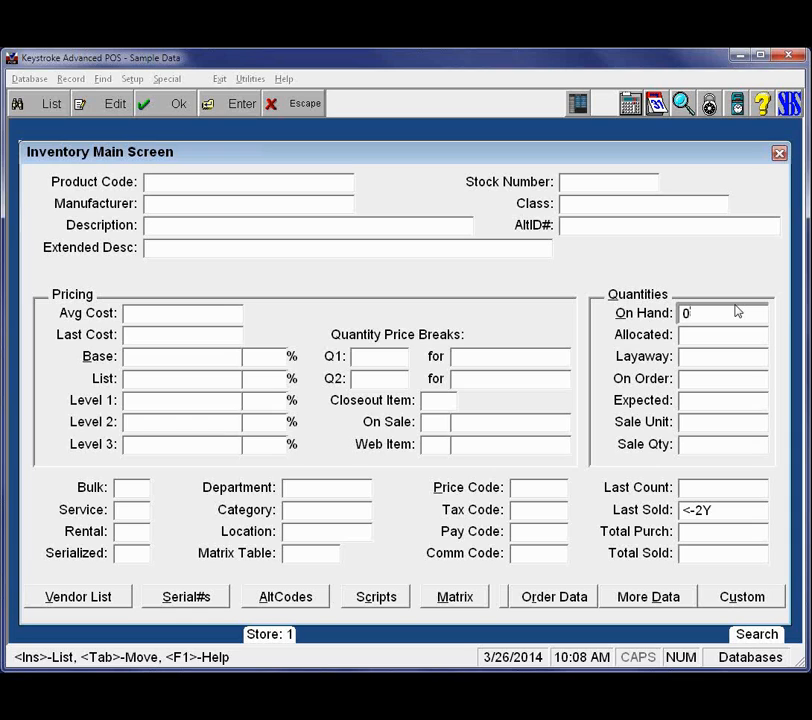
pyautogui.hotkey('ctrl', 'Return')
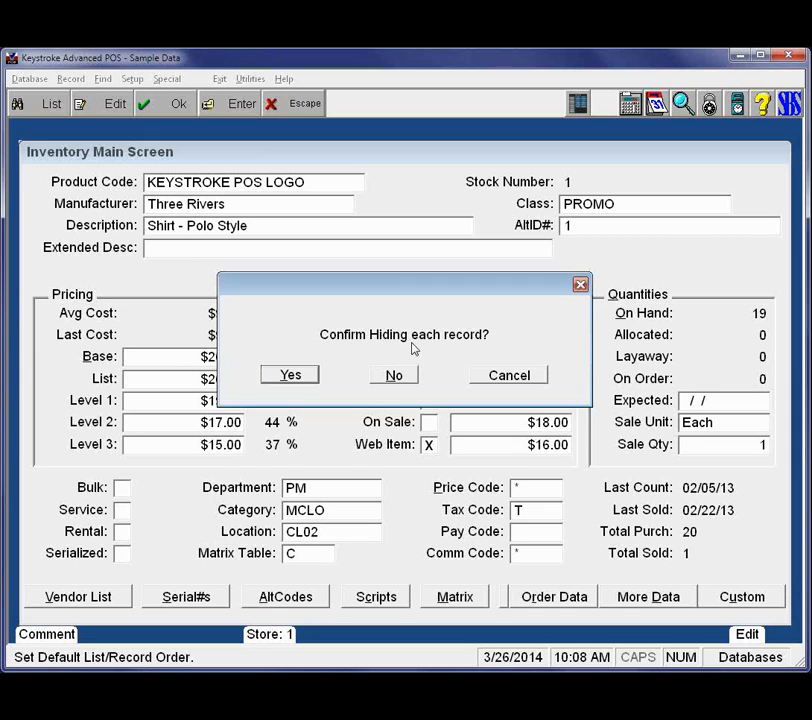
# Step: Choose to confirm each record individually, and skip hiding Labor - $95/hour, Pepsi Single 12 oz and Pepsi Six Pack
pyautogui.click(309, 379)
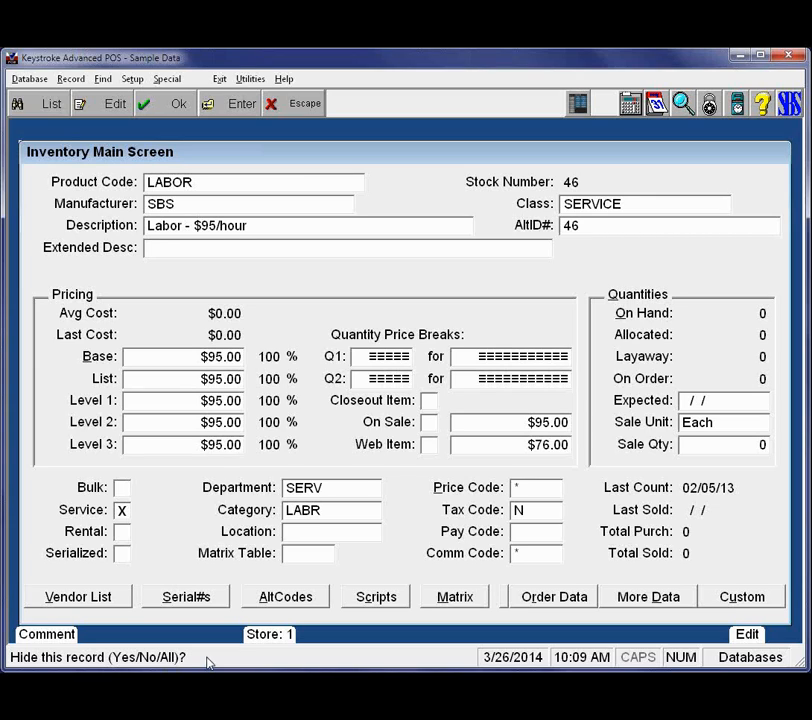
pyautogui.press('y')
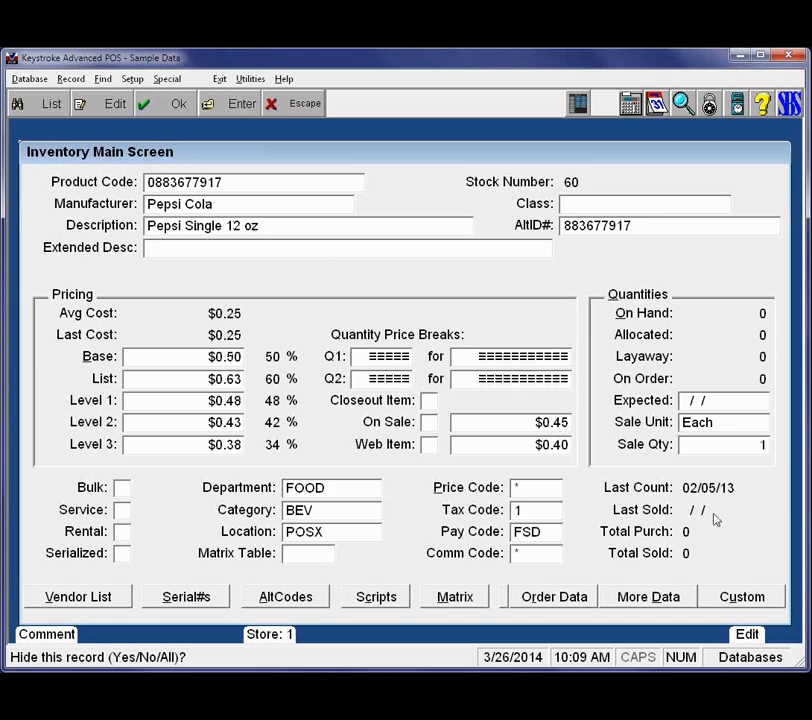
pyautogui.press('y')
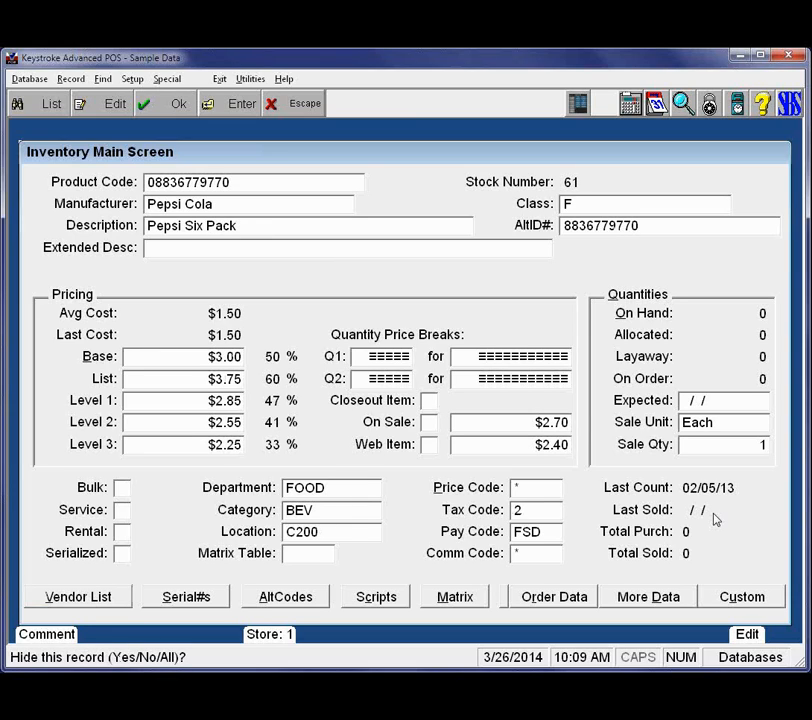
pyautogui.press('y')
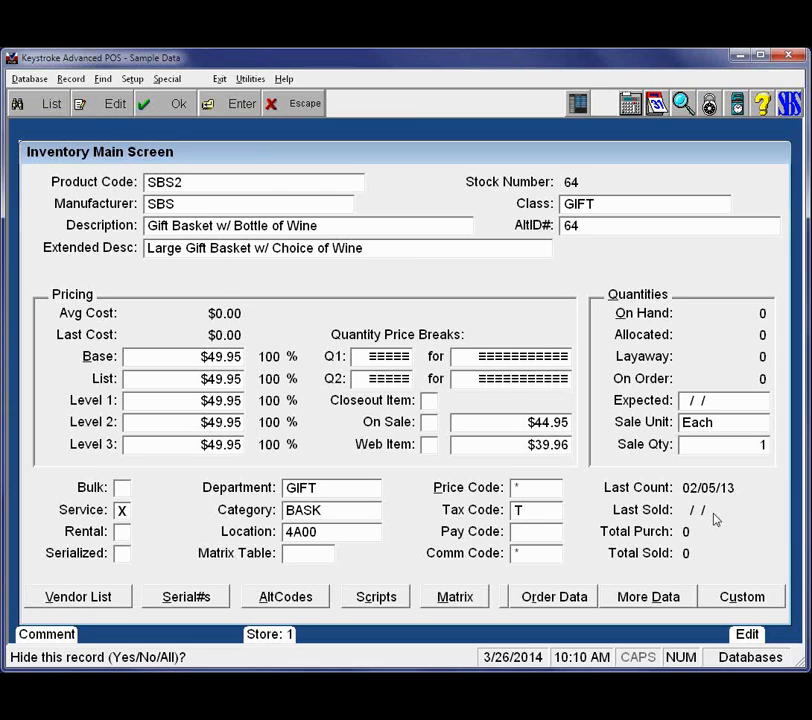
# Step: Hide Gift Basket w/ Bottle of Wine and all remaining matches from Men's Fleece Hat onward, and close the product picture
pyautogui.press('pagedown')
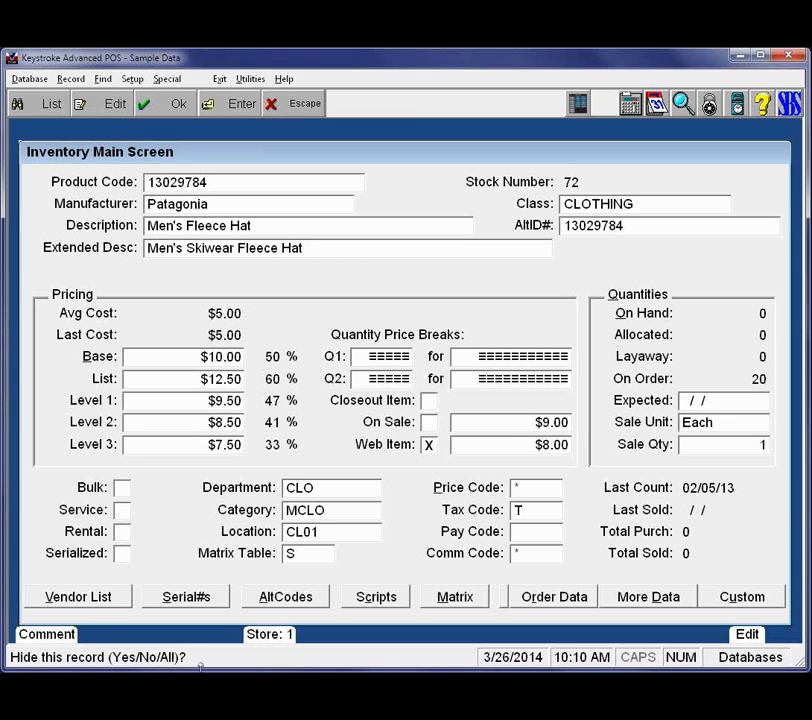
pyautogui.press('a')
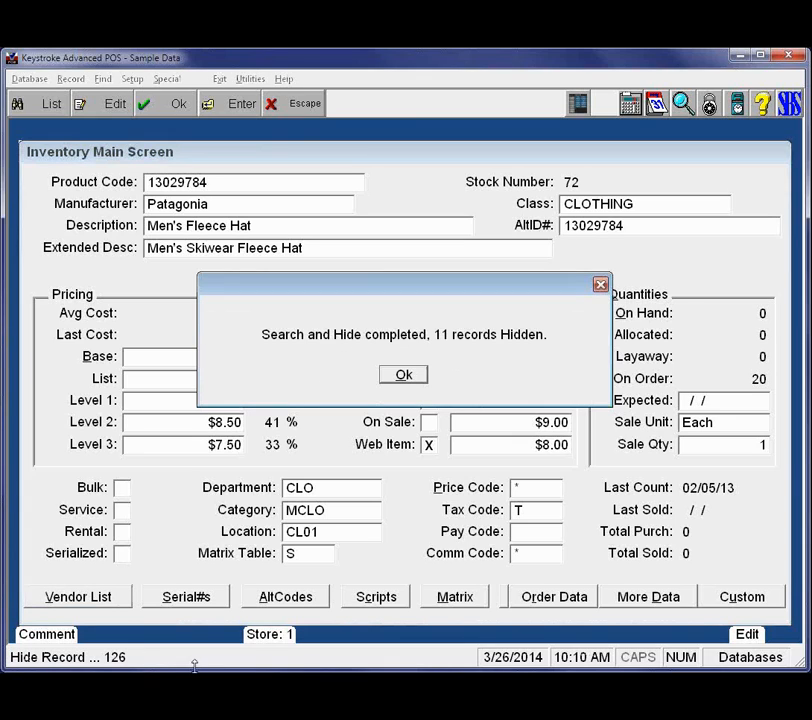
pyautogui.click(405, 375)
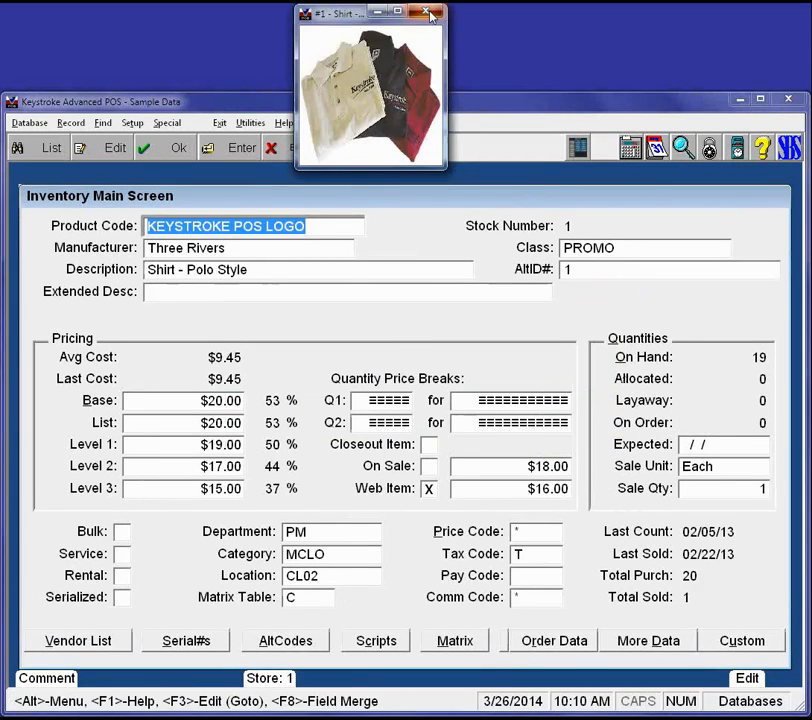
pyautogui.click(431, 14)
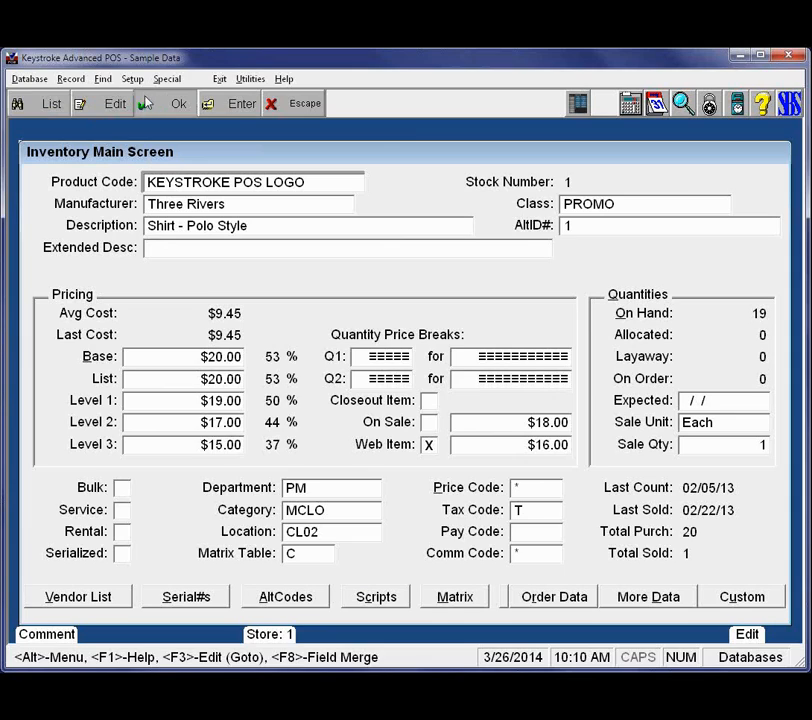
# Step: List only the inactive inventory records and unhide Shipping & Handling
pyautogui.click(106, 80)
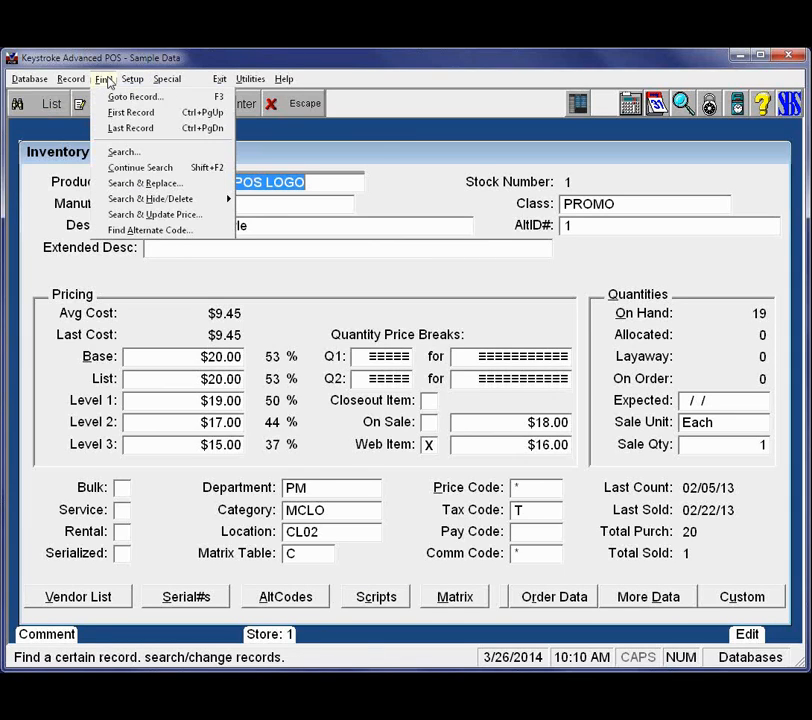
pyautogui.moveTo(70, 80)
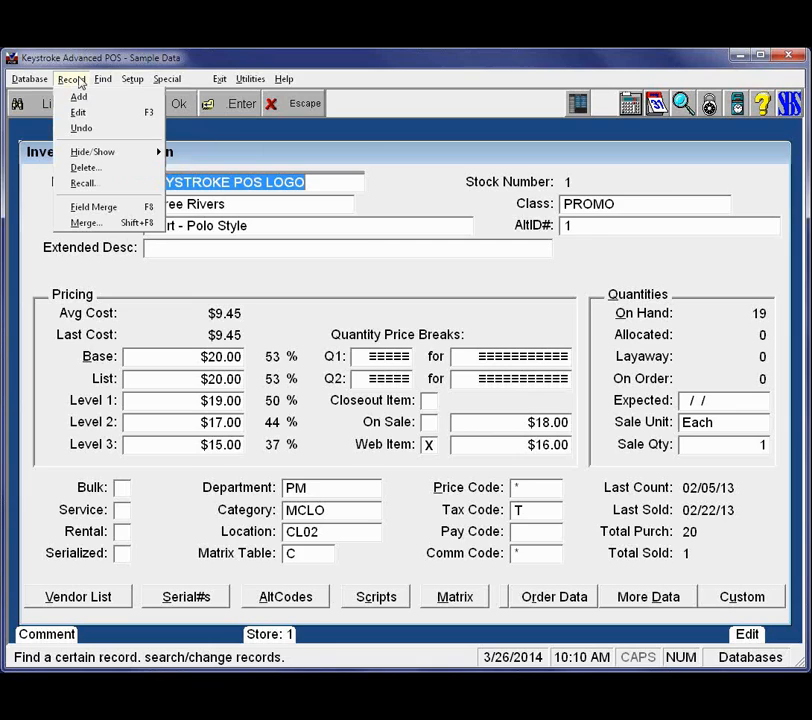
pyautogui.moveTo(85, 157)
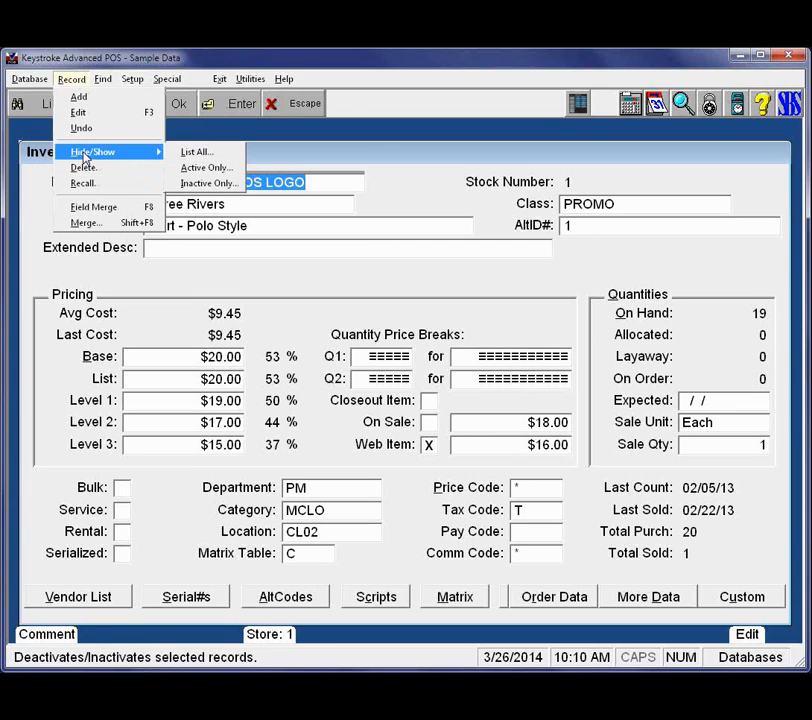
pyautogui.click(197, 185)
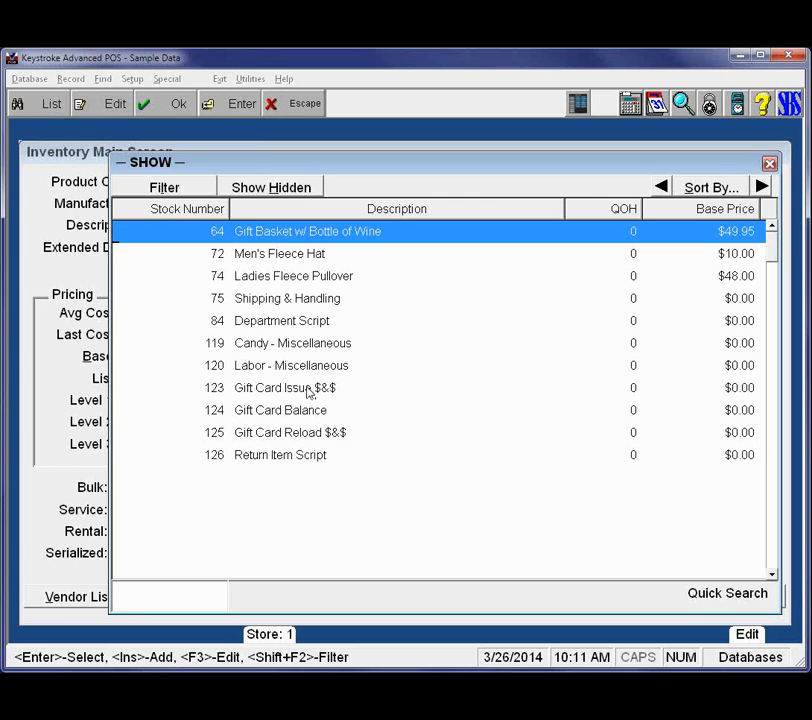
pyautogui.press('Down')
pyautogui.press('Down')
pyautogui.press('Down')
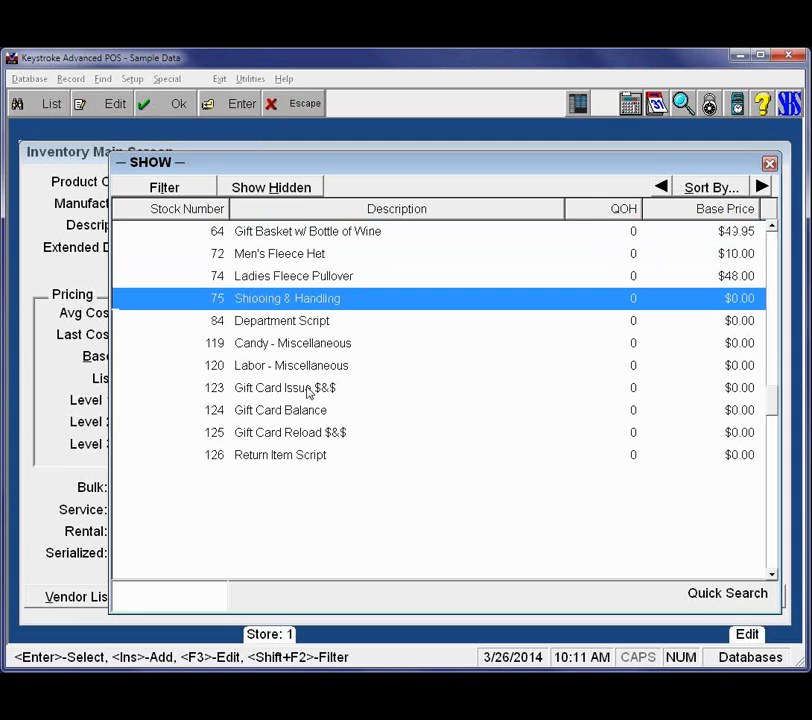
pyautogui.press('Delete')
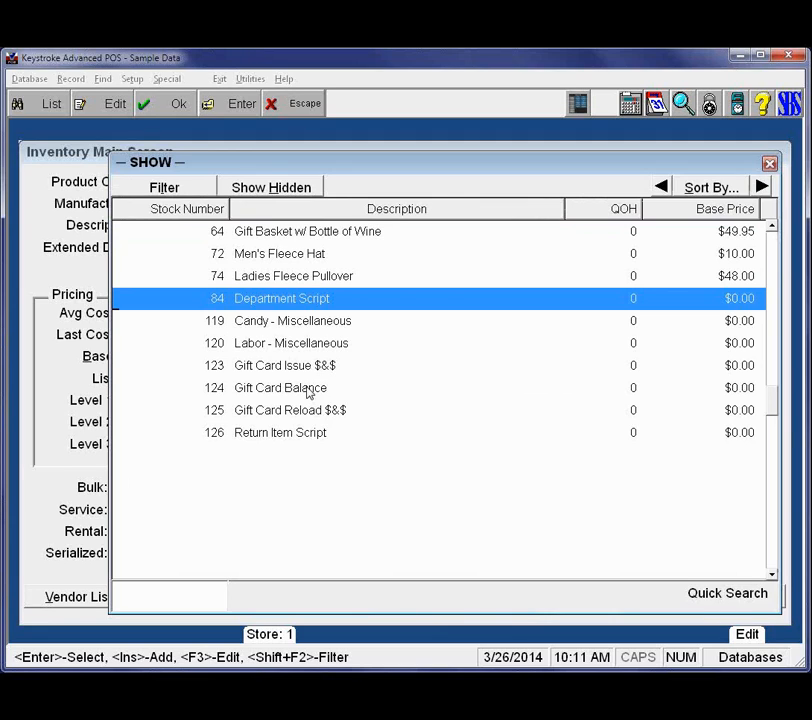
# Step: Unhide Labor - Miscellaneous and close the list of inactive records
pyautogui.press('Down')
pyautogui.press('Down')
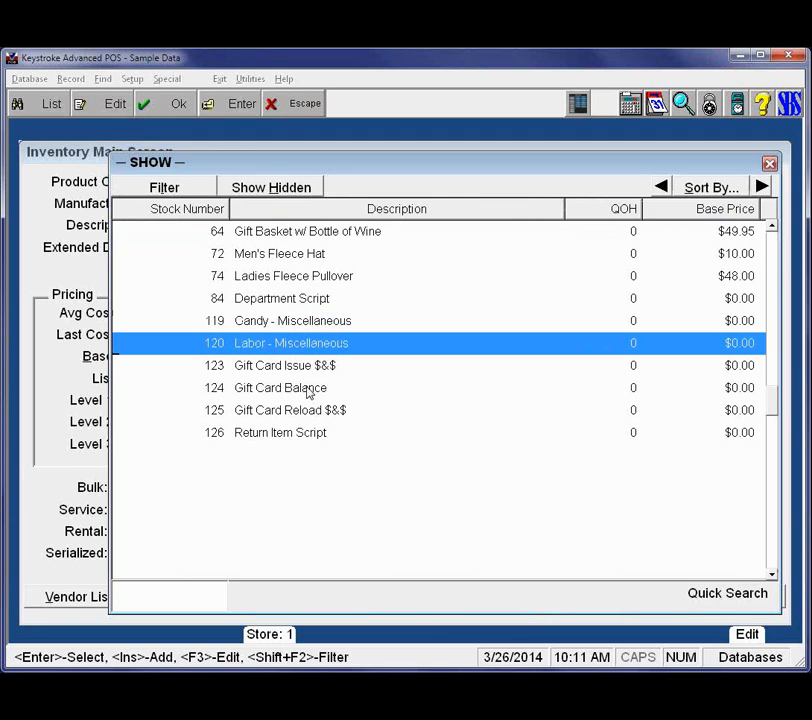
pyautogui.press('Delete')
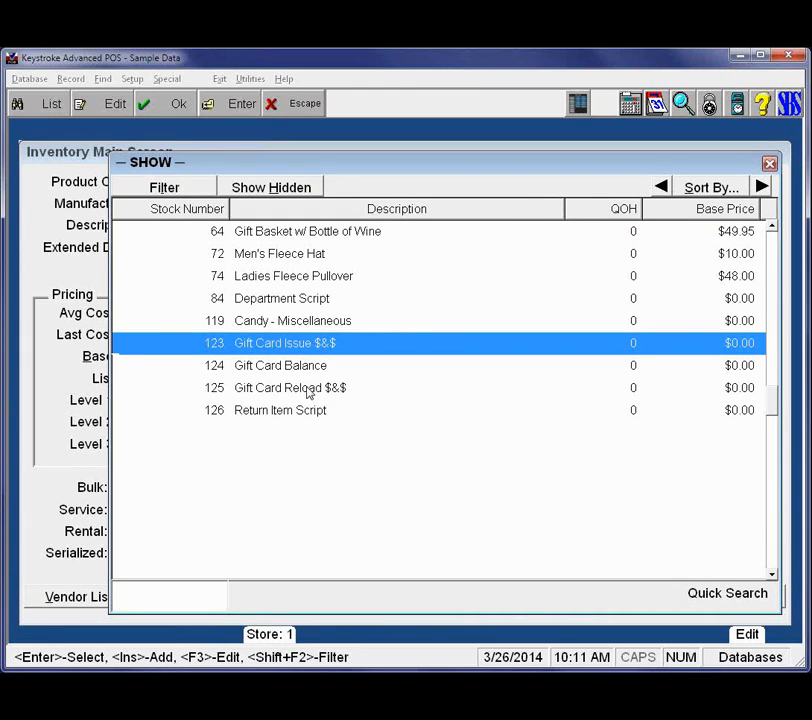
pyautogui.press('Escape')
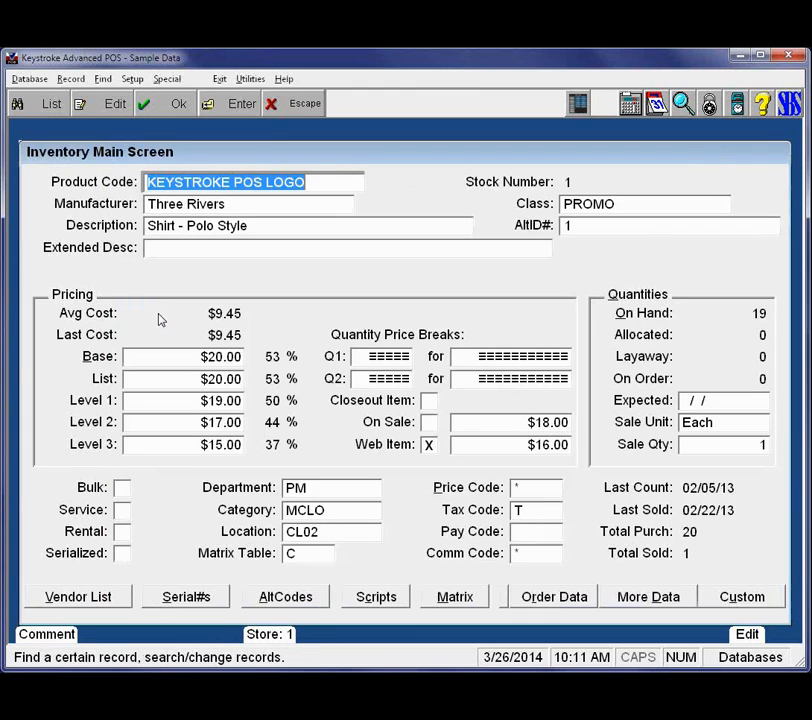
# Step: List all inventory records with their hidden status, unhide Gift Basket w/ Bottle of Wine, and close the list
pyautogui.click(103, 79)
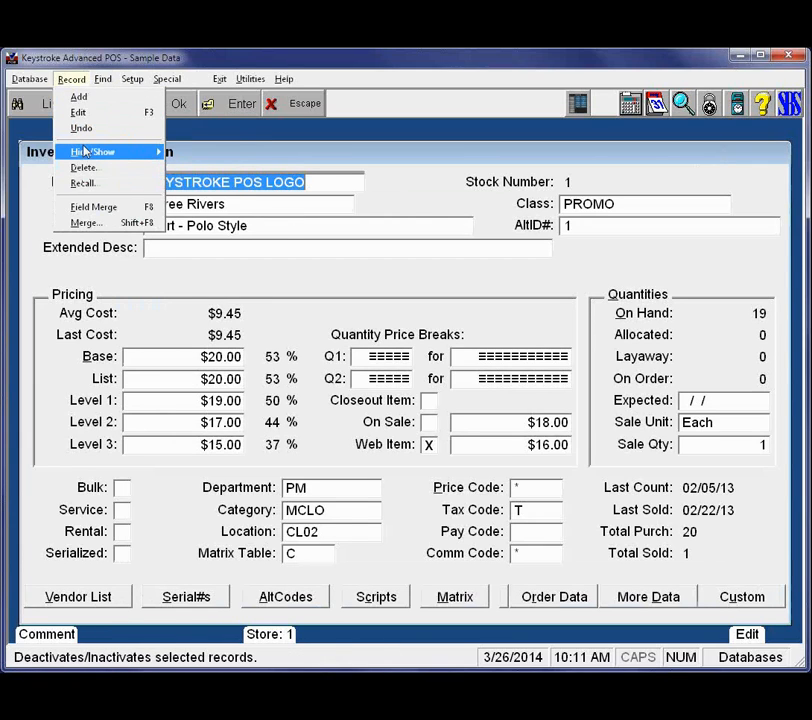
pyautogui.click(236, 153)
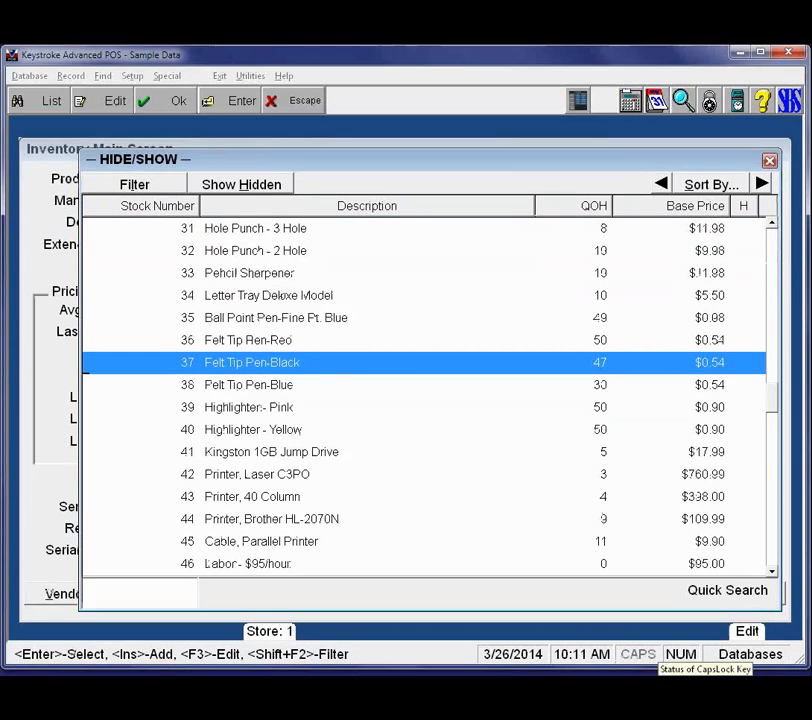
pyautogui.press('pagedown')
pyautogui.press('pagedown')
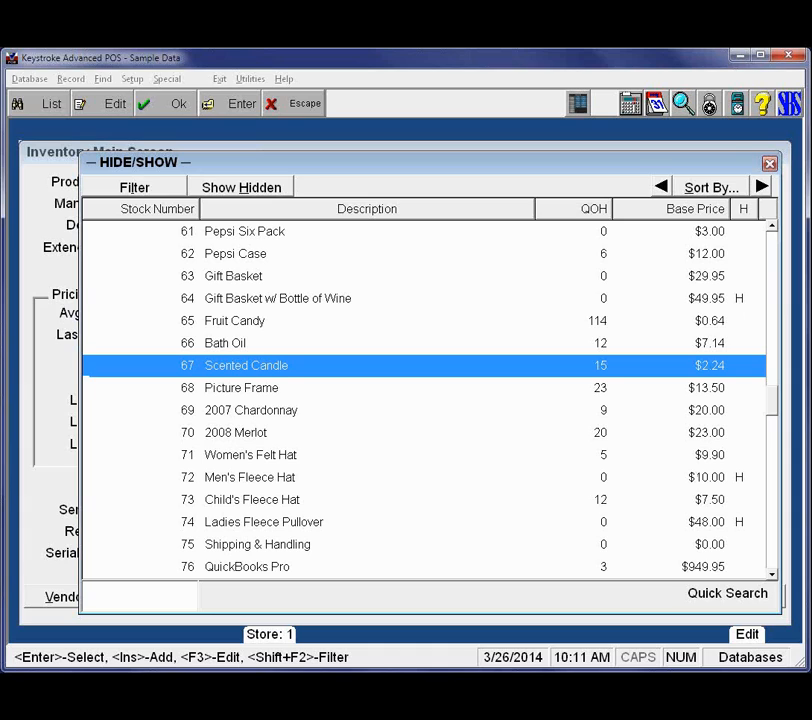
pyautogui.press('Up')
pyautogui.press('Up')
pyautogui.press('Up')
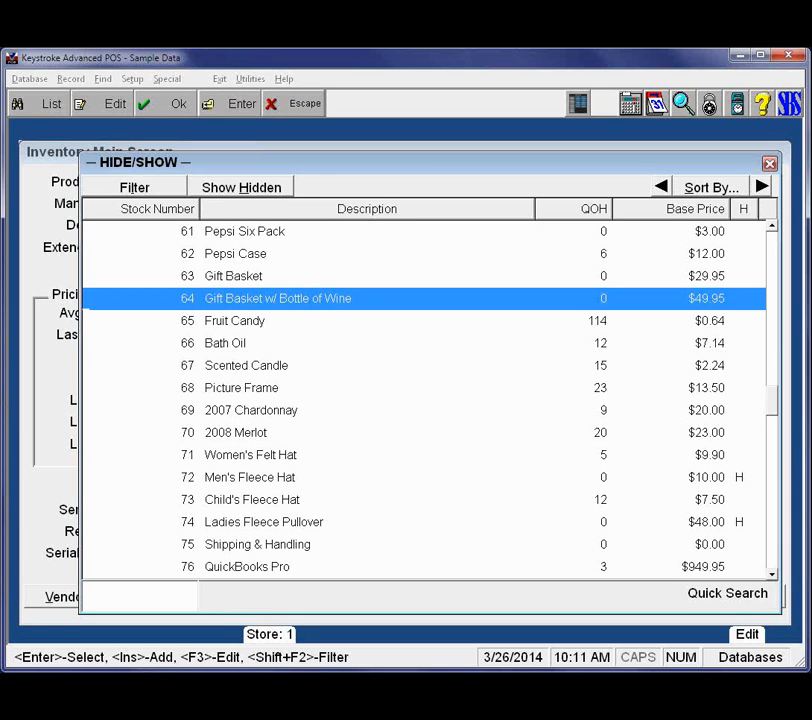
pyautogui.press('Escape')
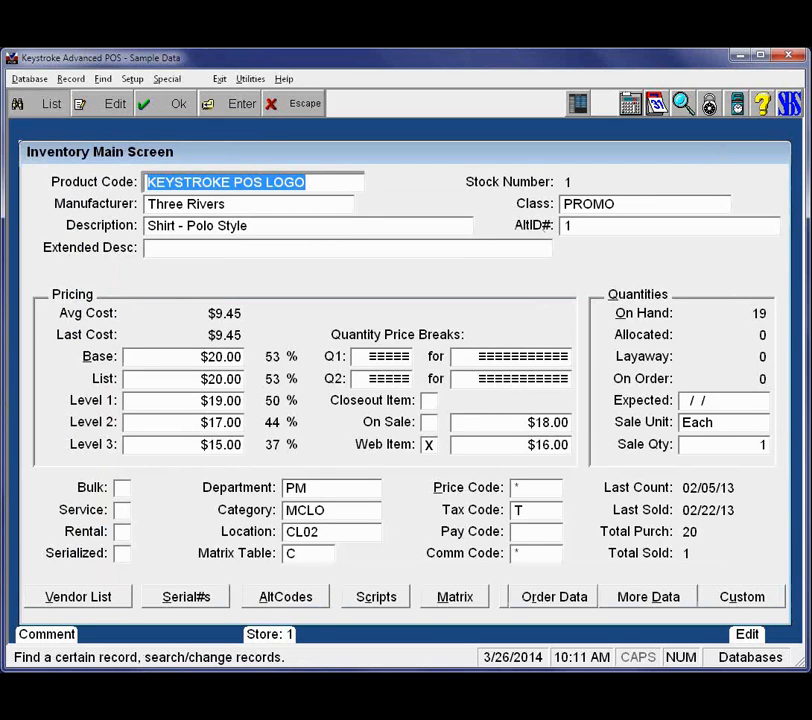
# Step: List only the inactive inventory records to review which items are still hidden, and close the list
pyautogui.click(71, 79)
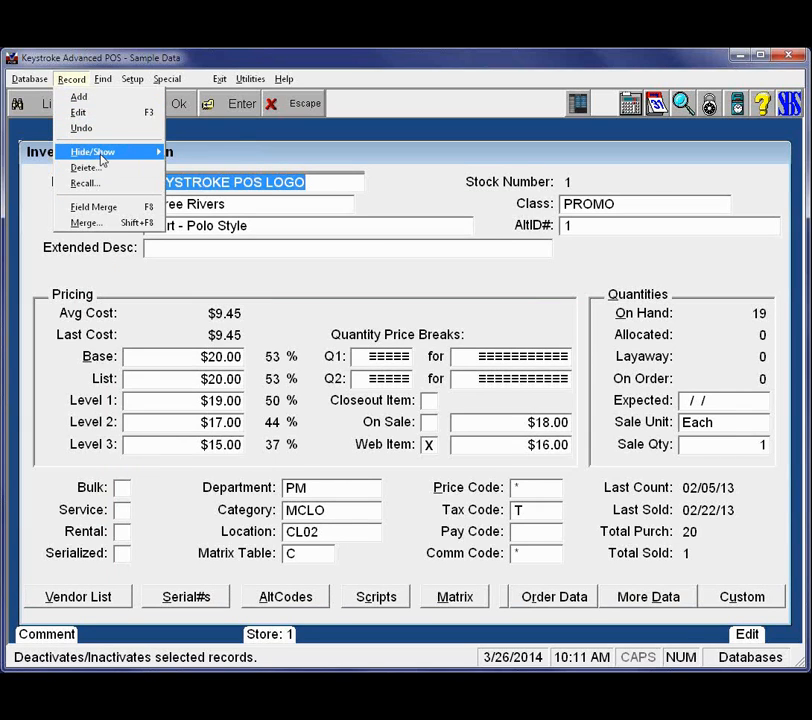
pyautogui.click(210, 183)
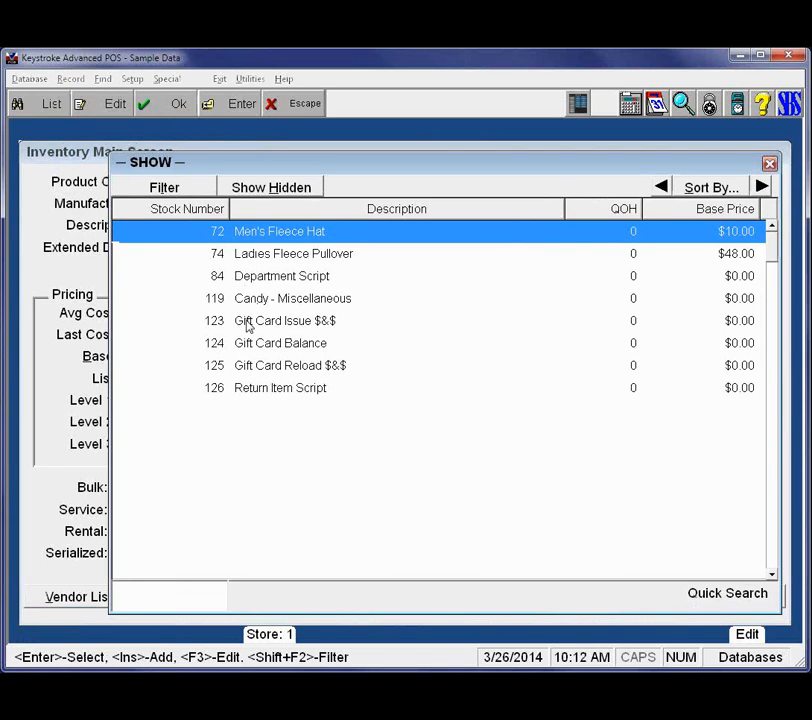
pyautogui.press('Escape')
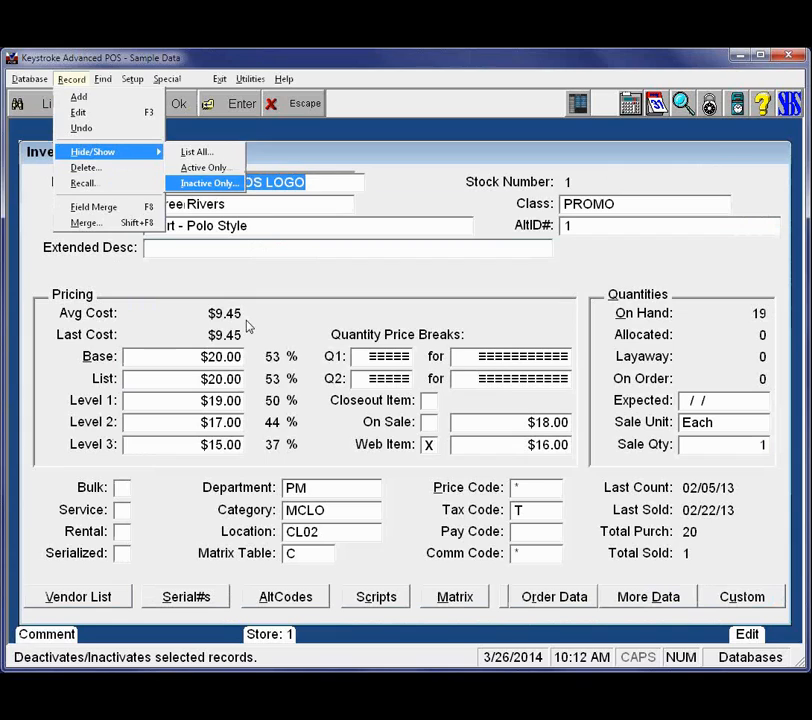
pyautogui.press('Escape')
pyautogui.press('Escape')
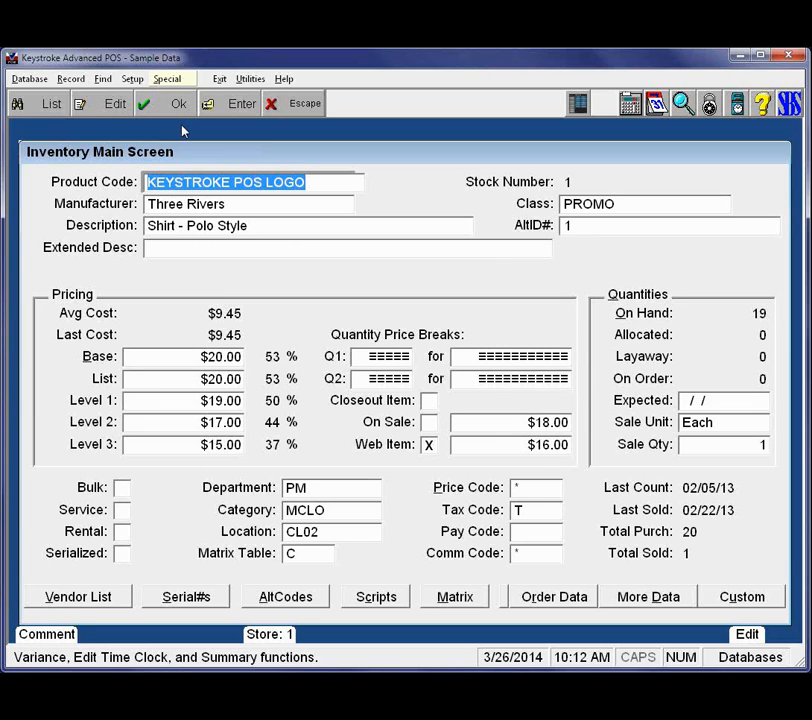
# Step: Search and unhide all records with On Hand 0 and Last Sold <-2Y without confirming each one, and close the product picture
pyautogui.click(103, 79)
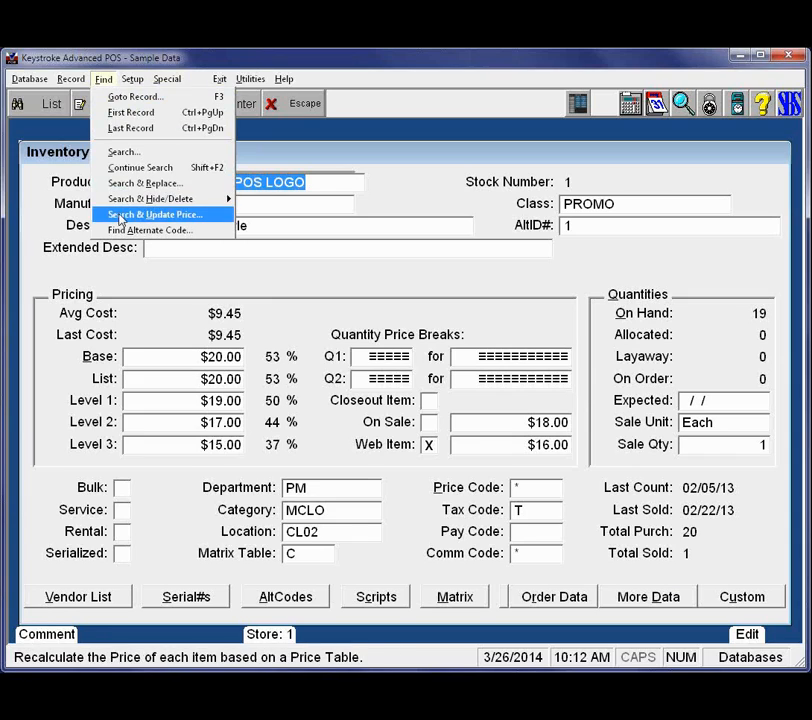
pyautogui.moveTo(148, 203)
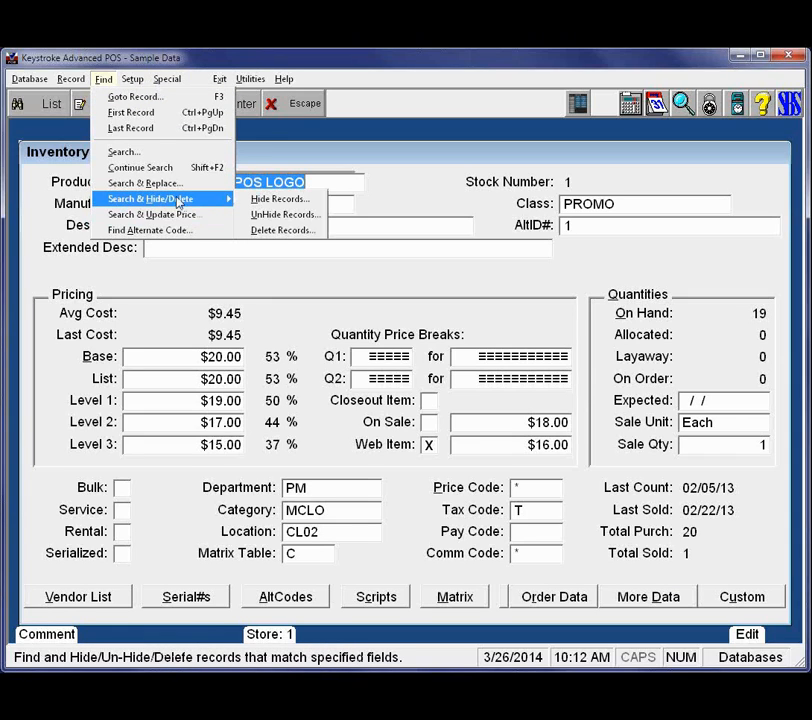
pyautogui.click(287, 217)
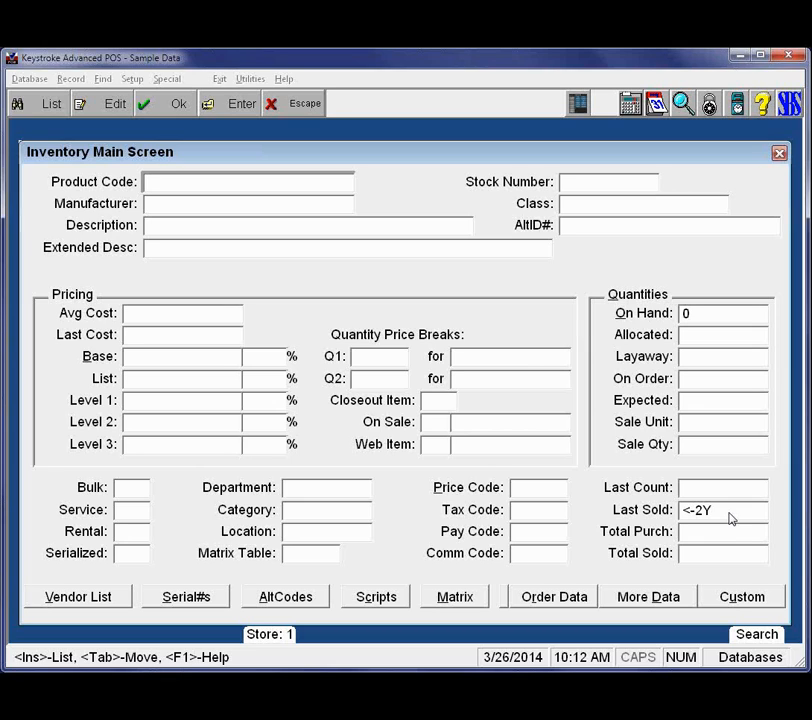
pyautogui.press('F10')
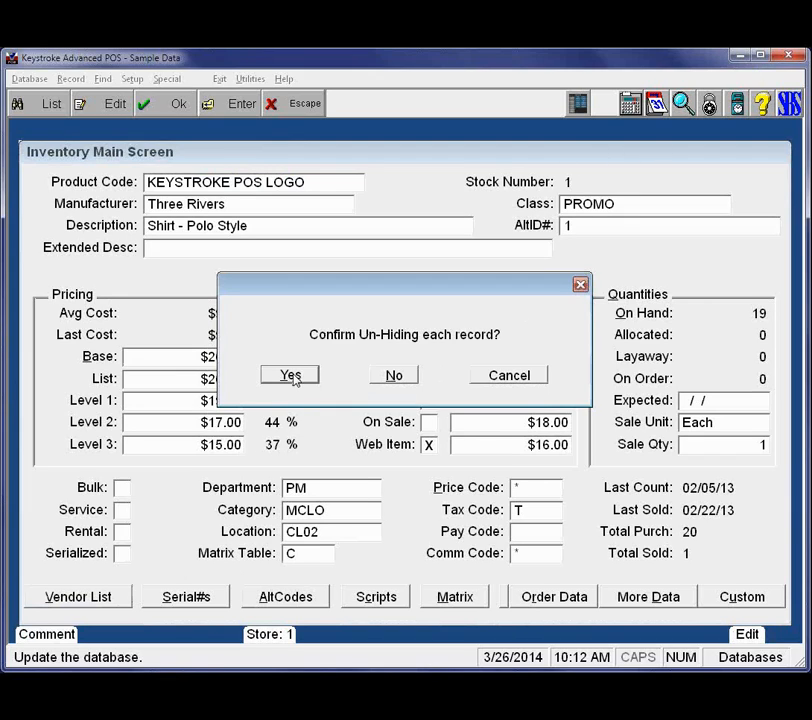
pyautogui.click(400, 376)
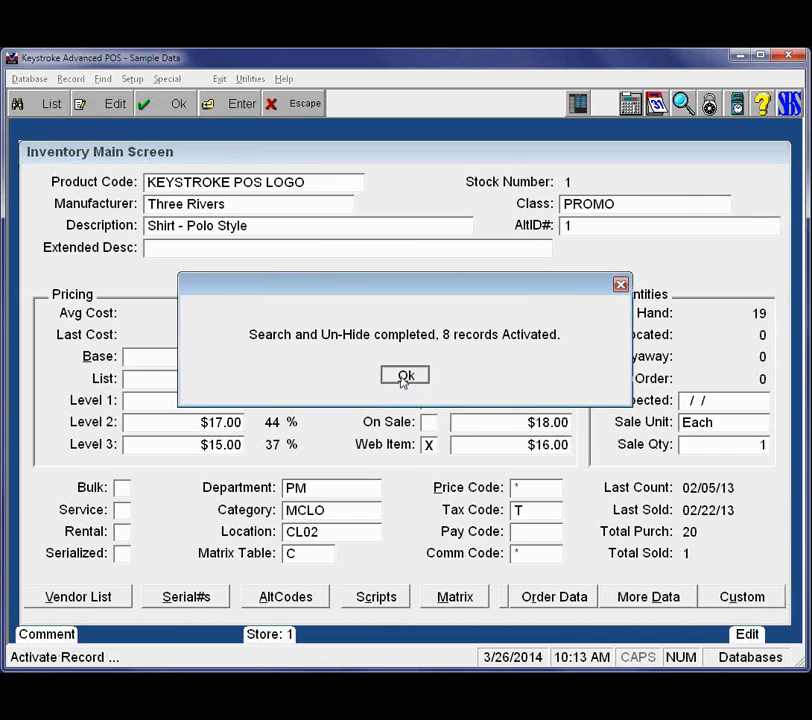
pyautogui.click(404, 376)
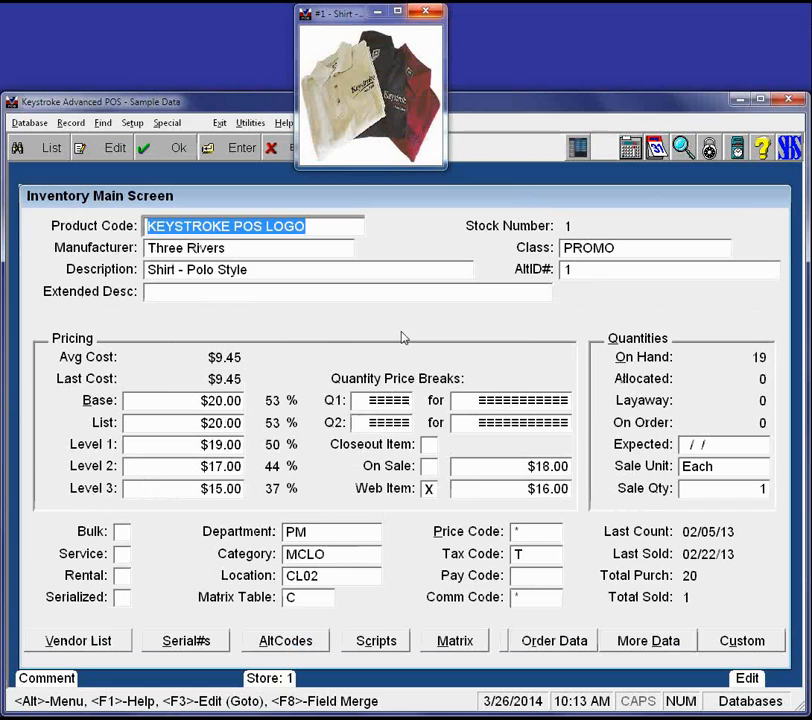
pyautogui.click(426, 13)
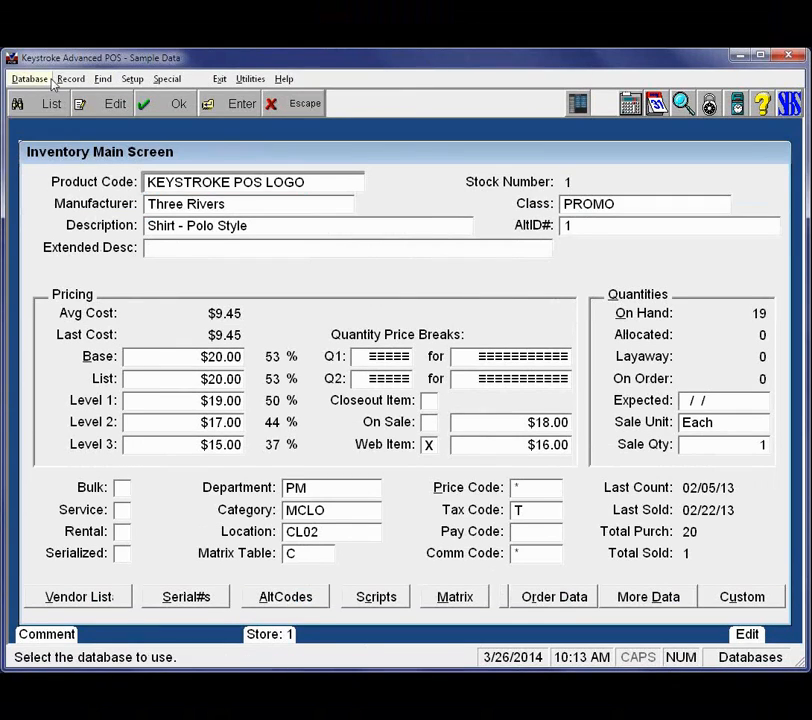
# Step: List the inactive inventory records again to check for remaining hidden items, and close the list
pyautogui.click(71, 122)
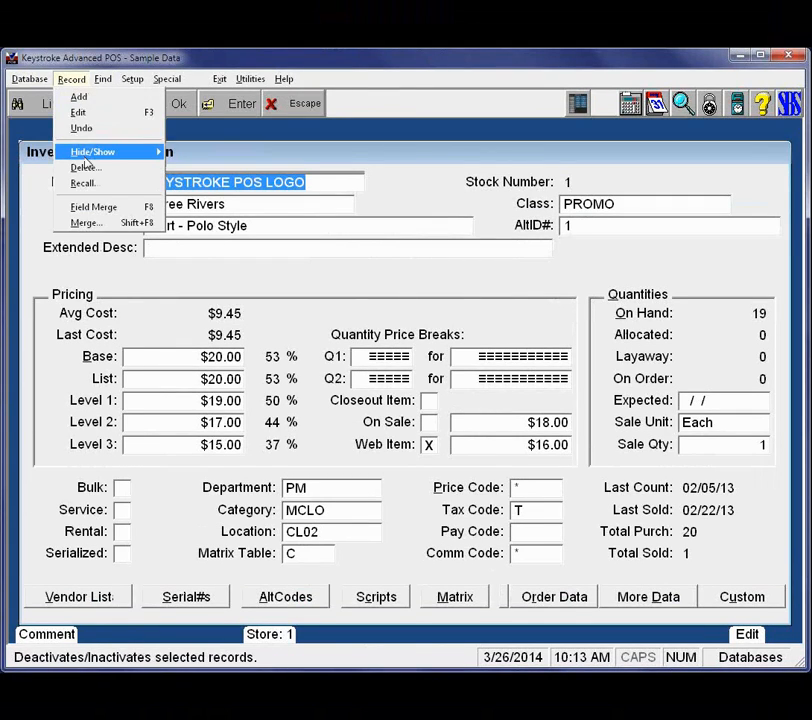
pyautogui.moveTo(100, 152)
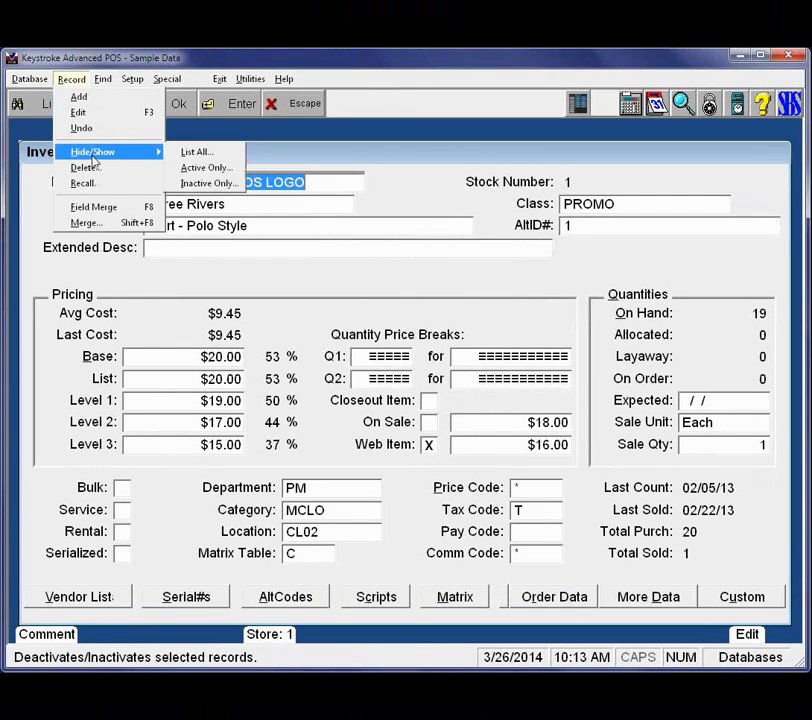
pyautogui.click(230, 188)
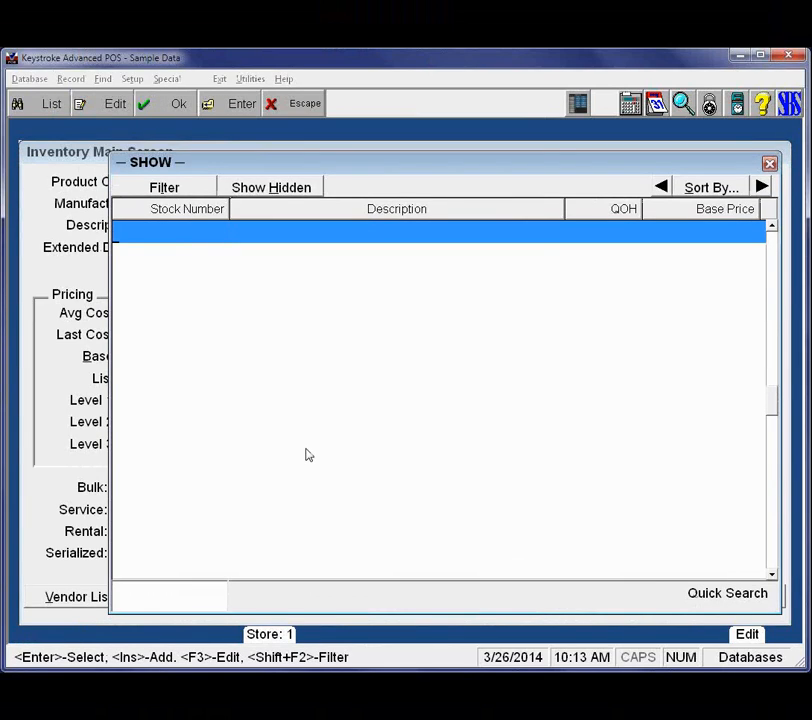
pyautogui.click(769, 163)
# Step: Bring up the Search & Hide/Delete commands for inventory records
pyautogui.click(71, 79)
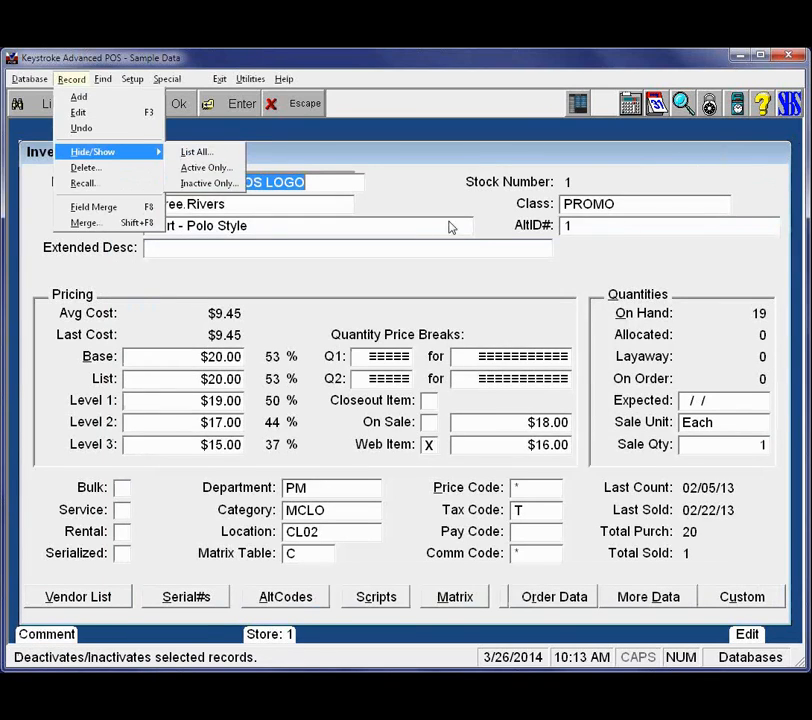
pyautogui.moveTo(124, 80)
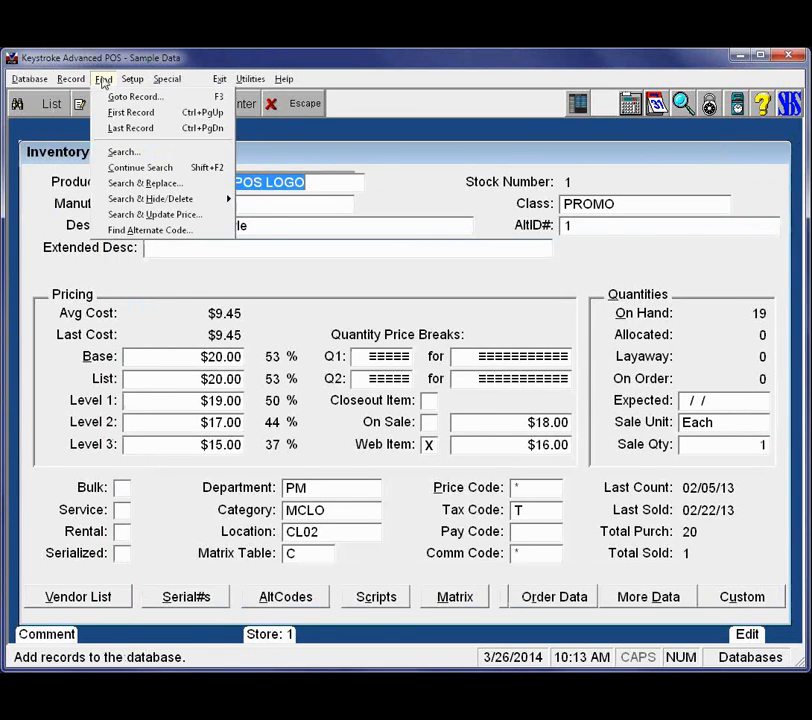
pyautogui.moveTo(129, 207)
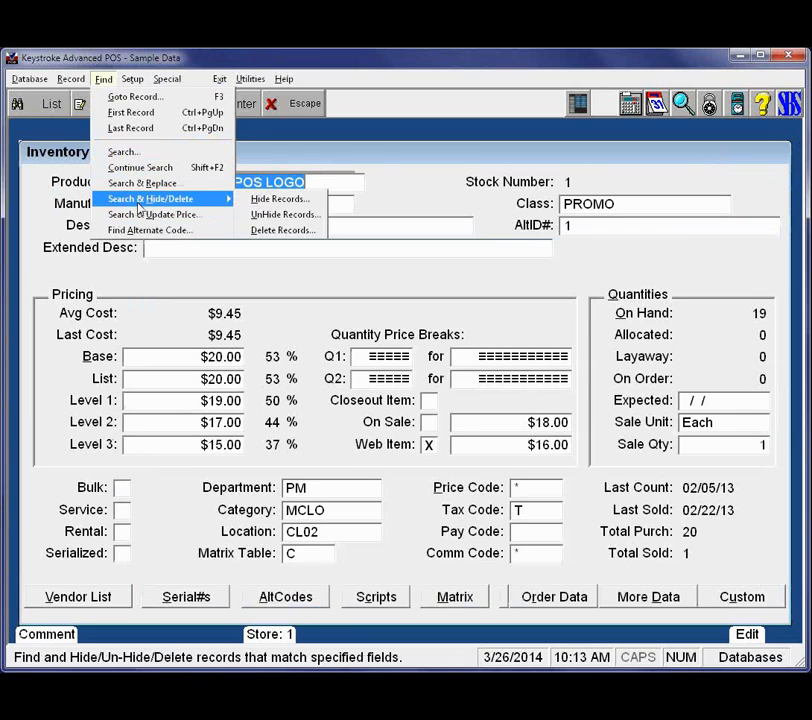